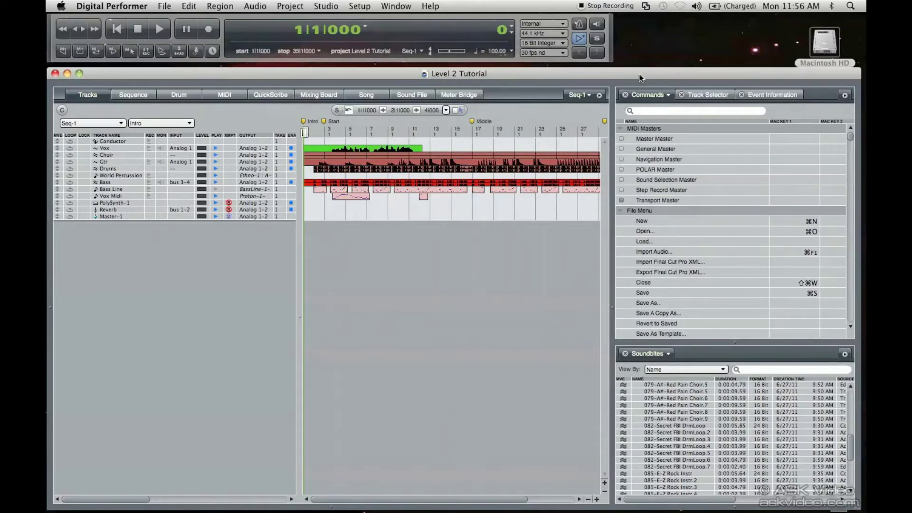
Step: Keep Commands as the sidebar's tab and toggle the sidebar off and back on
left_click(646, 95)
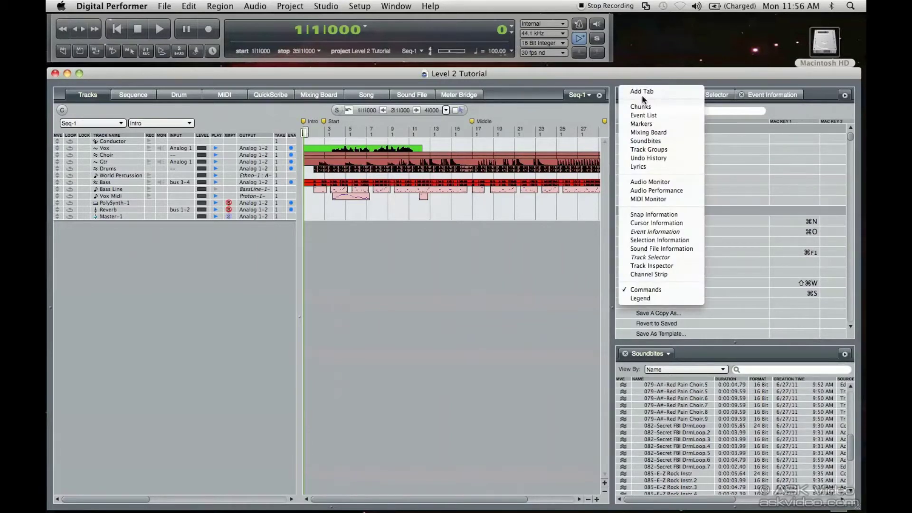
left_click(647, 289)
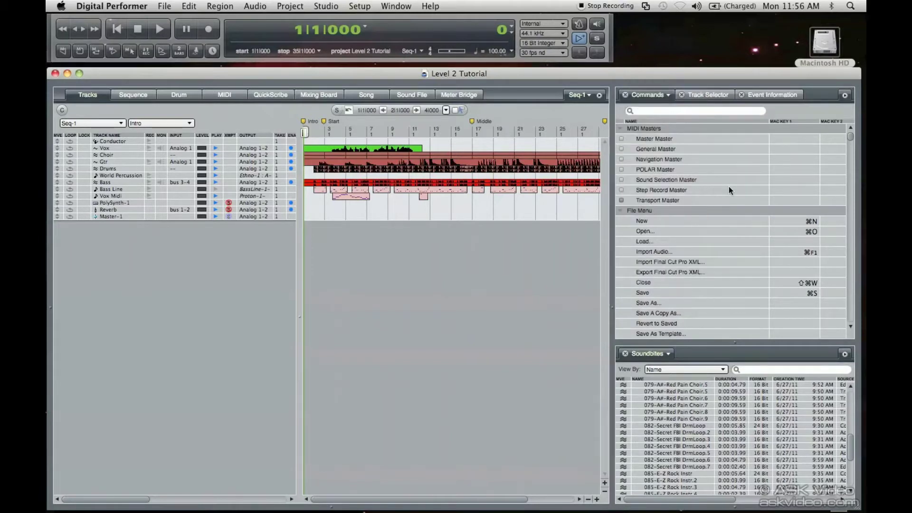
key("super+shift+s")
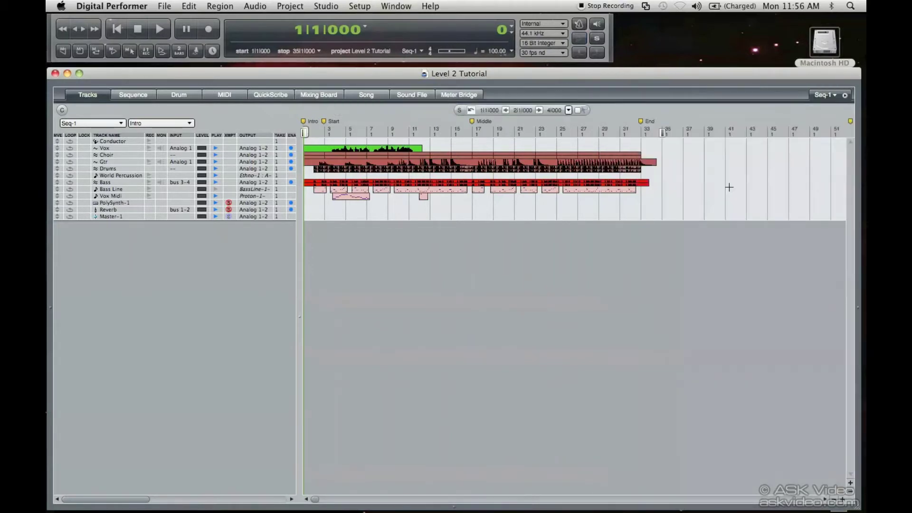
key("super+shift+s")
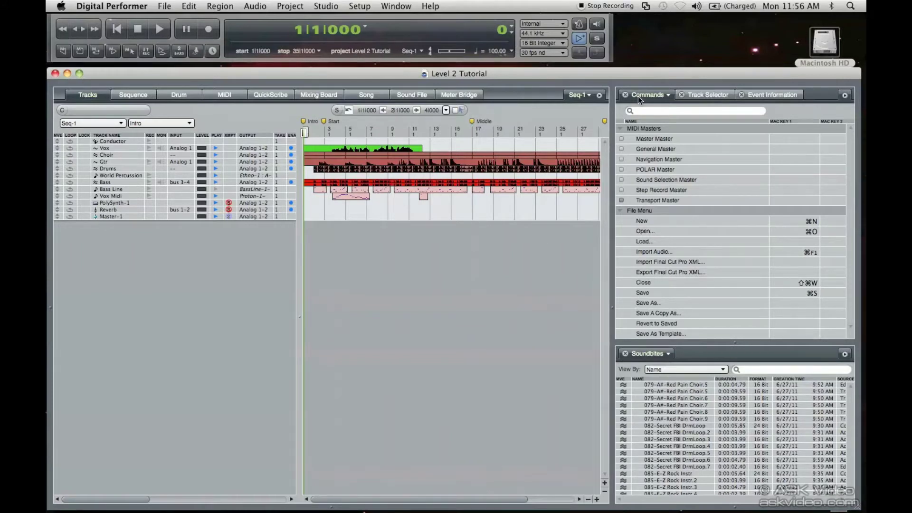
Step: Widen the Commands and Soundbites panels until the MIDI Event, Source and Master columns show
left_click(638, 97)
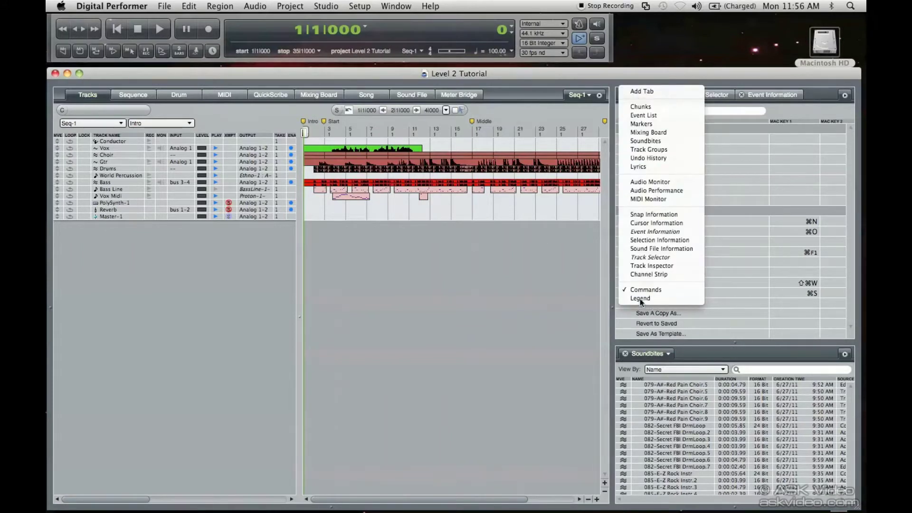
left_click(632, 289)
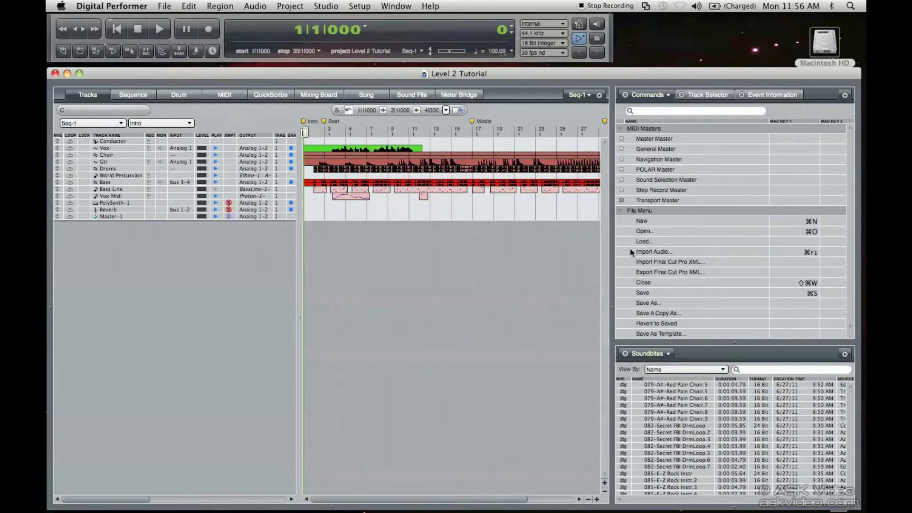
left_click_drag(610, 259, 417, 248)
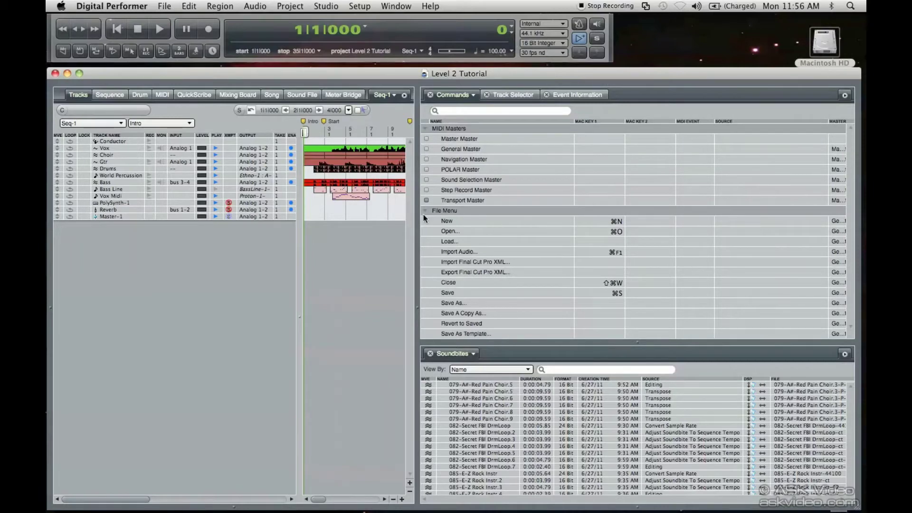
left_click_drag(391, 214, 282, 213)
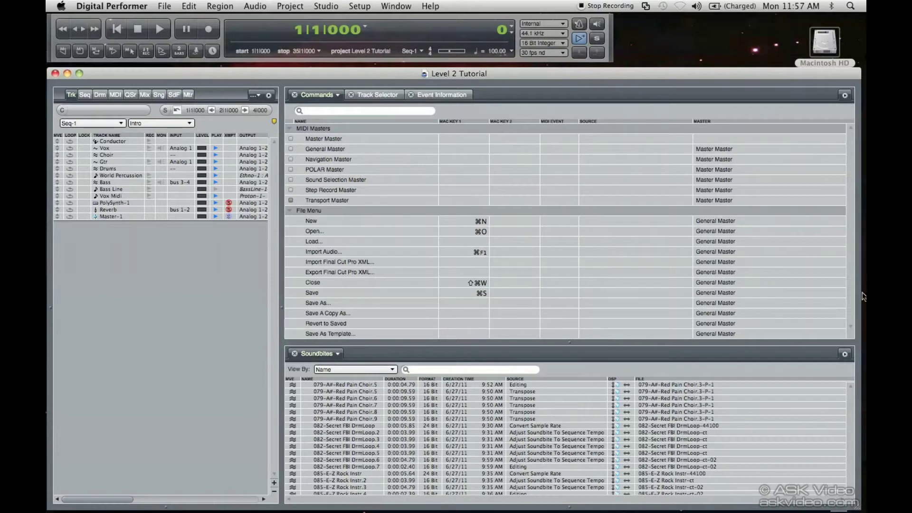
Step: Try ⌘[ then ⌘9 for Revert to Saved, declining both conflicts, then start its MIDI event entry
left_click(851, 325)
left_click_drag(850, 325, 851, 325)
left_click(478, 212)
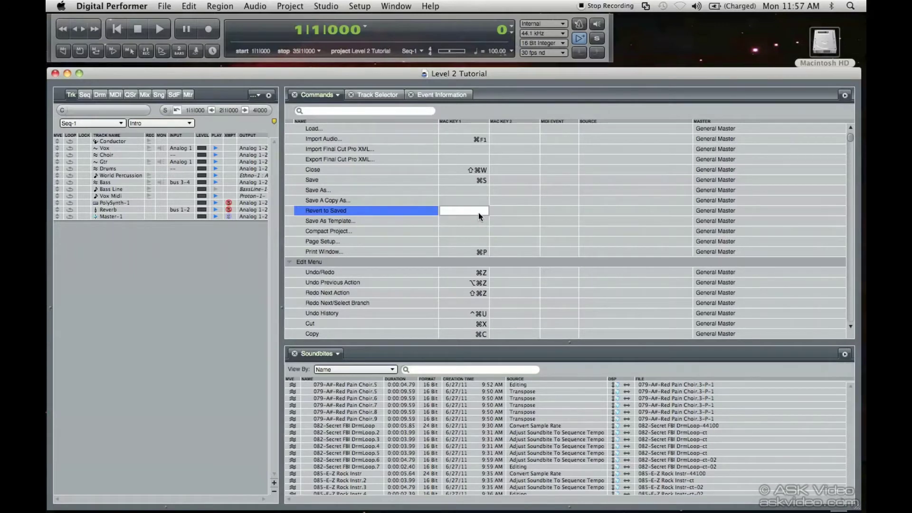
key("super+bracketleft")
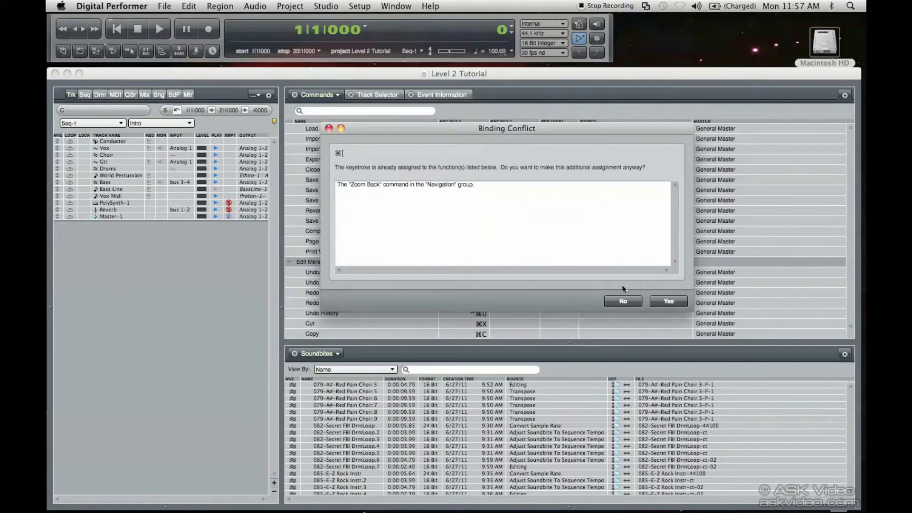
left_click(623, 301)
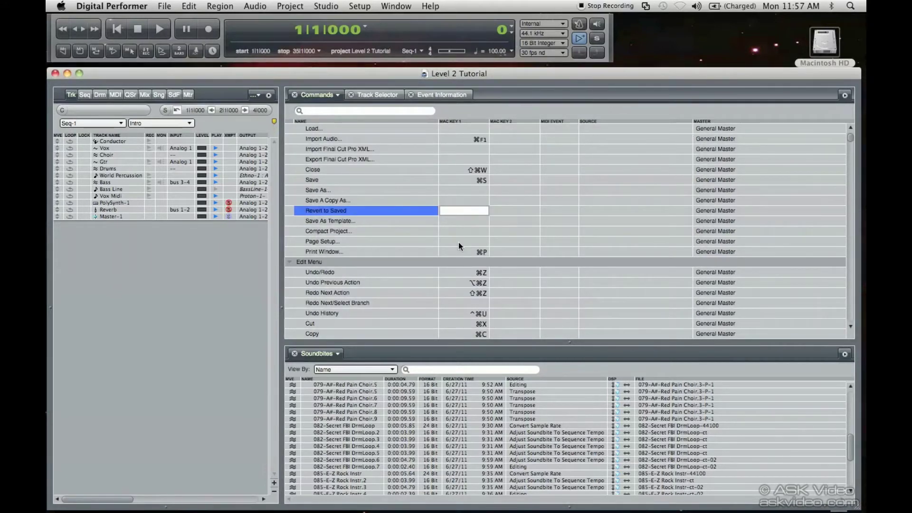
key("super+9")
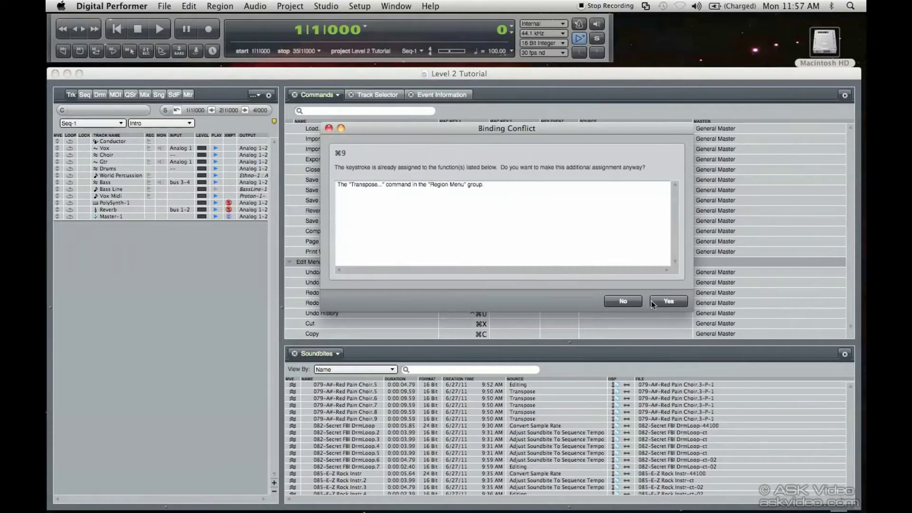
left_click(623, 301)
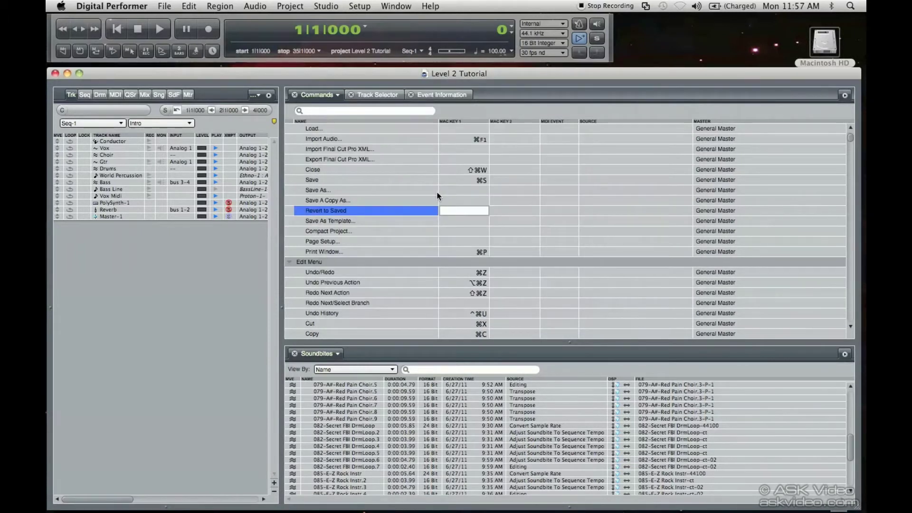
left_click(556, 211)
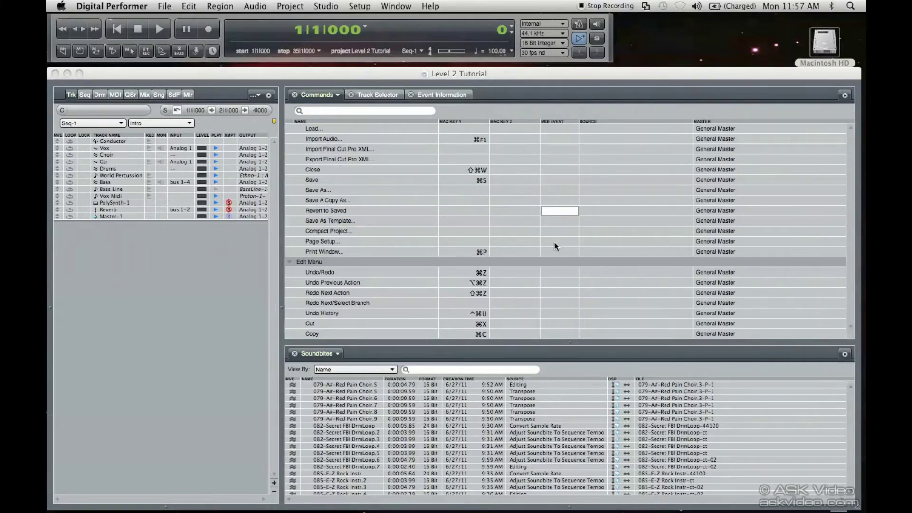
Step: Cancel the Revert to Saved and Undo/Redo MIDI event entries, then move down to Project Menu commands
key("Escape")
left_click(554, 274)
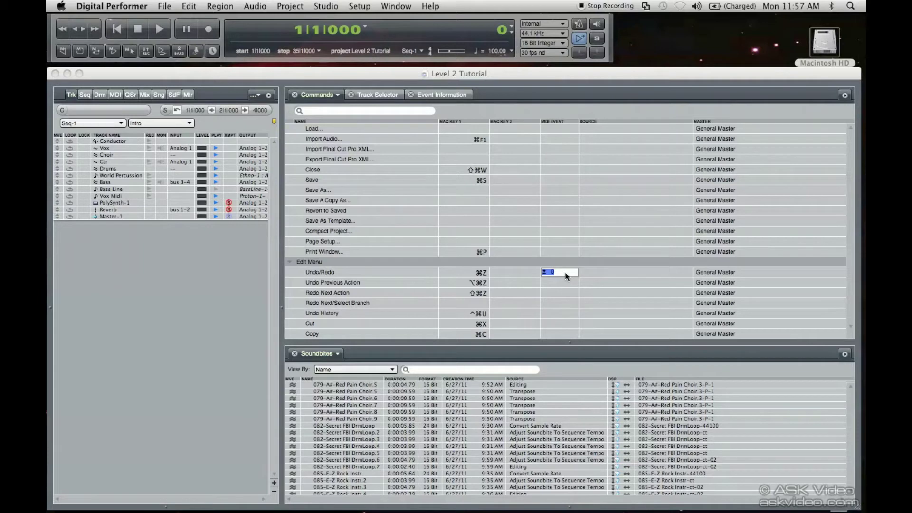
key("Escape")
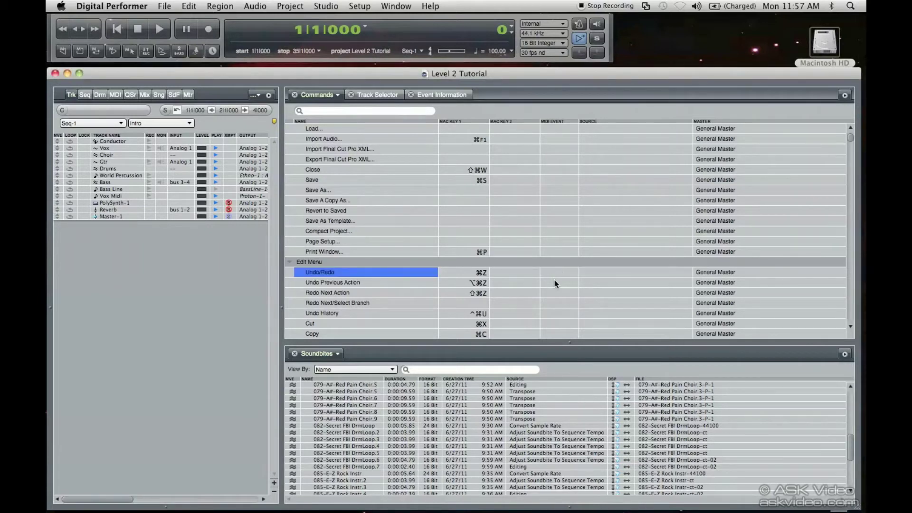
key("Down")
key("Down")
key("Down")
key("Down")
key("Down")
key("Down")
key("Down")
key("Down")
key("Down")
key("Down")
key("Down")
key("Down")
key("Down")
key("Down")
key("Down")
key("Down")
key("Down")
key("Down")
key("Down")
key("Down")
key("Down")
key("Down")
key("Down")
key("Down")
key("Down")
key("Down")
key("Down")
key("Down")
key("Down")
key("Down")
key("Down")
key("Down")
key("Down")
key("Down")
key("Down")
key("Down")
key("Down")
key("Down")
key("Down")
key("Down")
key("Down")
key("Down")
key("Down")
key("Down")
key("Down")
key("Down")
key("Down")
key("Down")
key("Down")
key("Down")
key("Down")
key("Down")
key("Down")
key("Down")
key("Down")
key("Down")
key("Down")
key("Down")
key("Down")
key("Down")
key("Down")
key("Down")
key("Down")
key("Down")
key("Down")
key("Down")
key("Down")
key("Down")
key("Down")
key("Down")
key("Down")
key("Down")
key("Down")
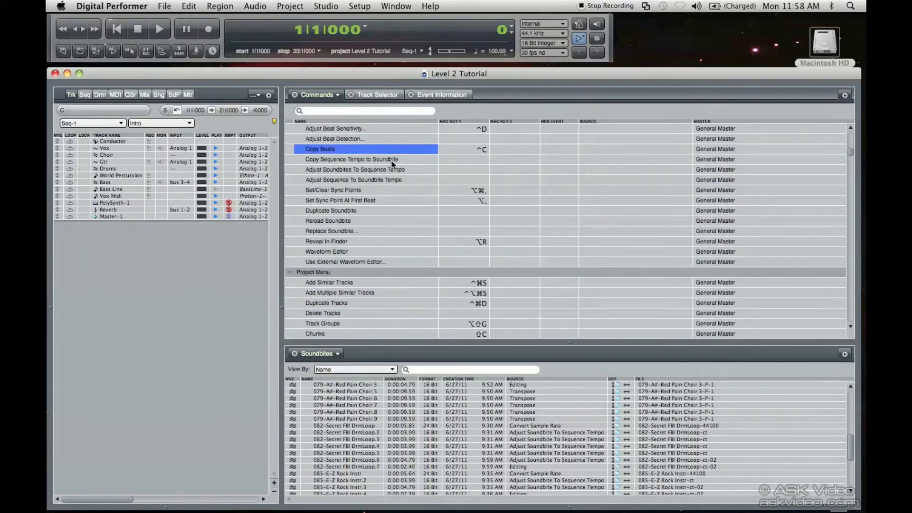
Step: Search the Commands list for 'Loop' and start recording a MIDI event for Next Loop
left_click(316, 111)
type("Loop")
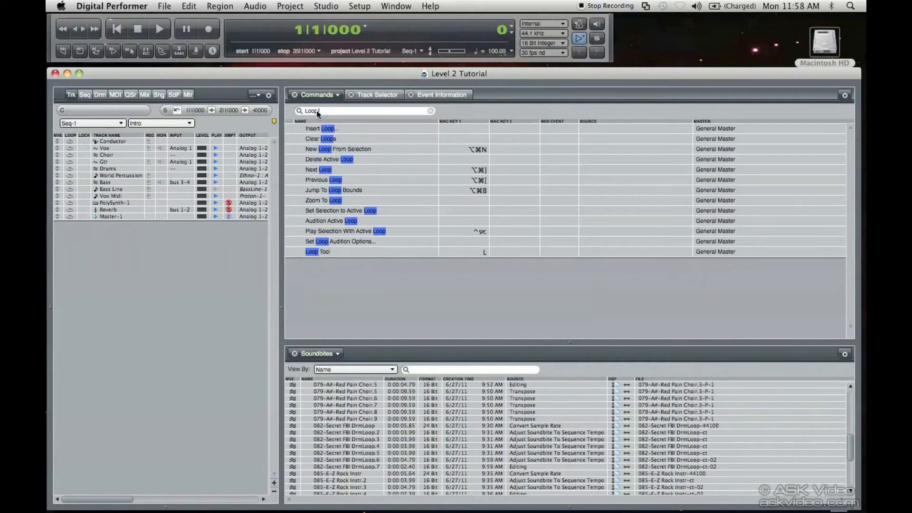
type("ing")
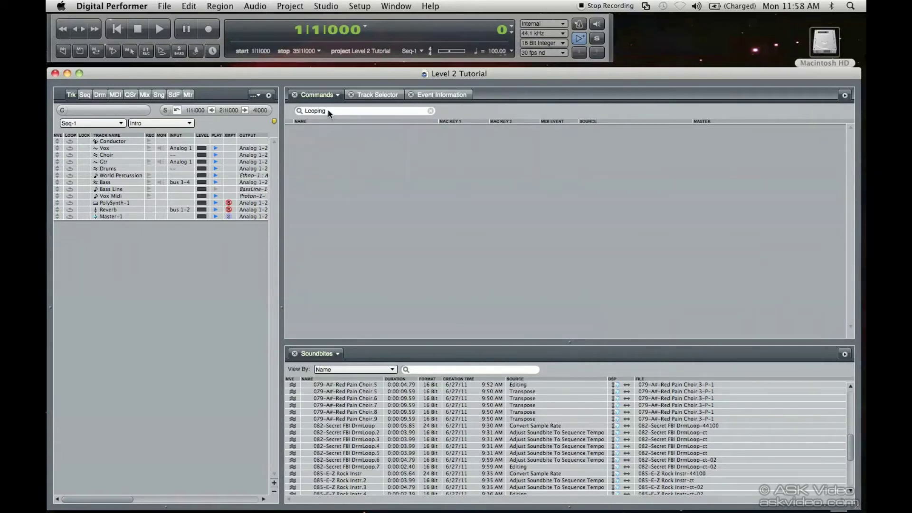
key("BackSpace")
key("BackSpace")
key("BackSpace")
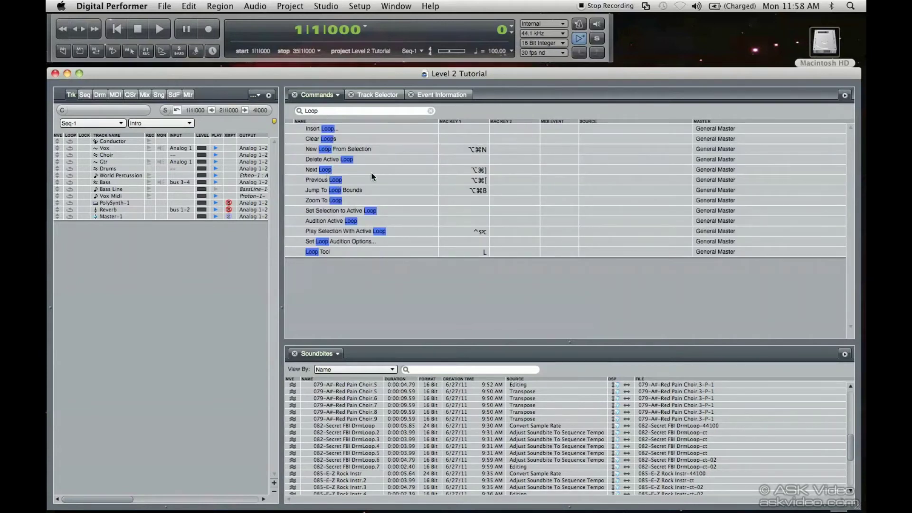
left_click(563, 172)
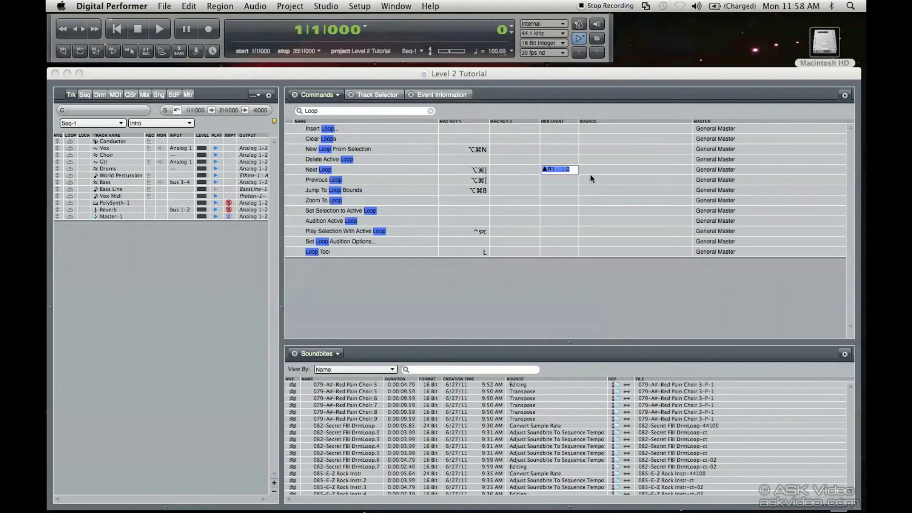
Step: Confirm Next Loop's MIDI event, set its source to USB Axiom 25 Port 1-any, then delete the binding
key("Return")
left_click(567, 170)
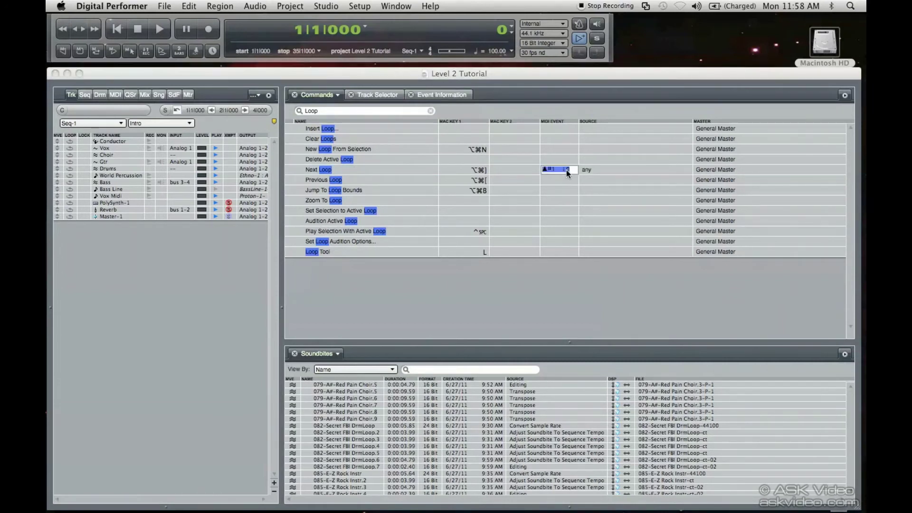
left_click(590, 168)
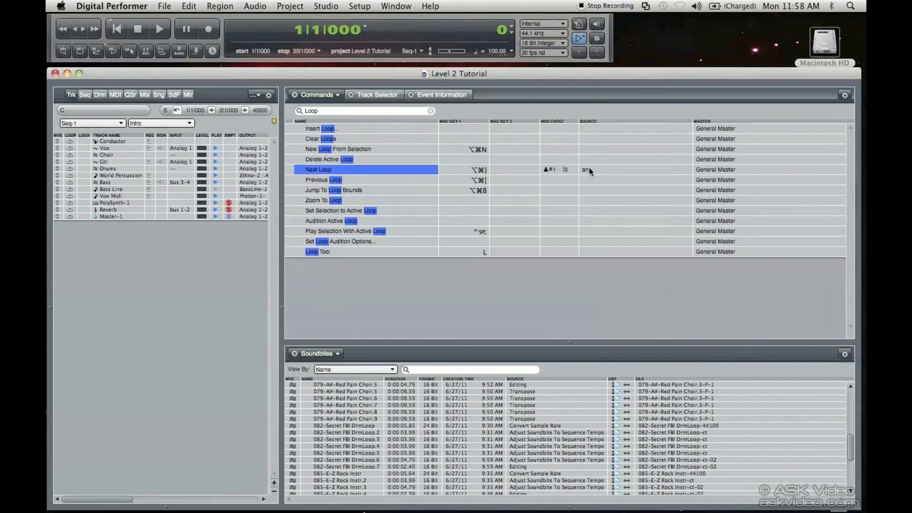
left_click(589, 168)
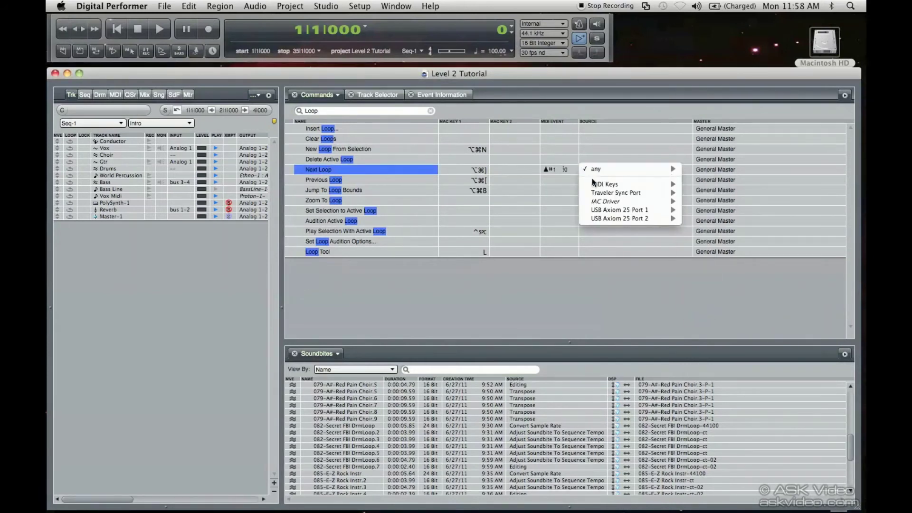
mouse_move(613, 210)
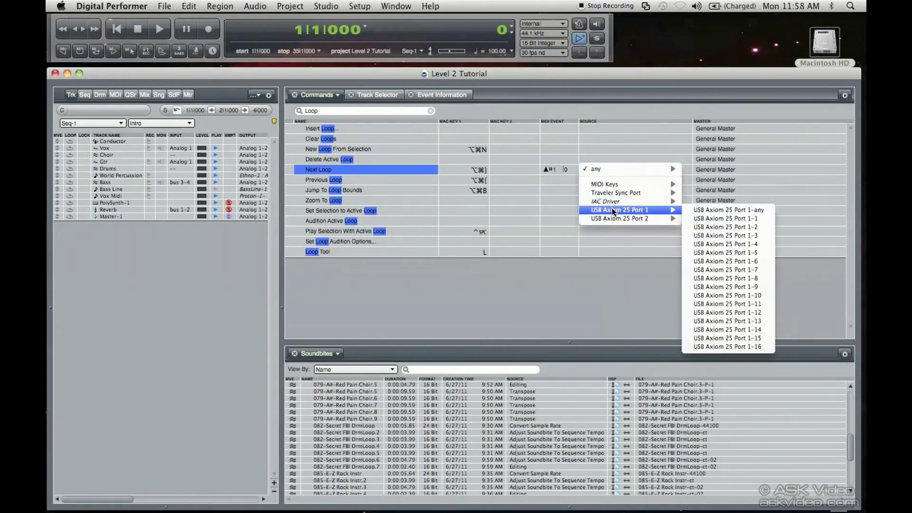
left_click(727, 210)
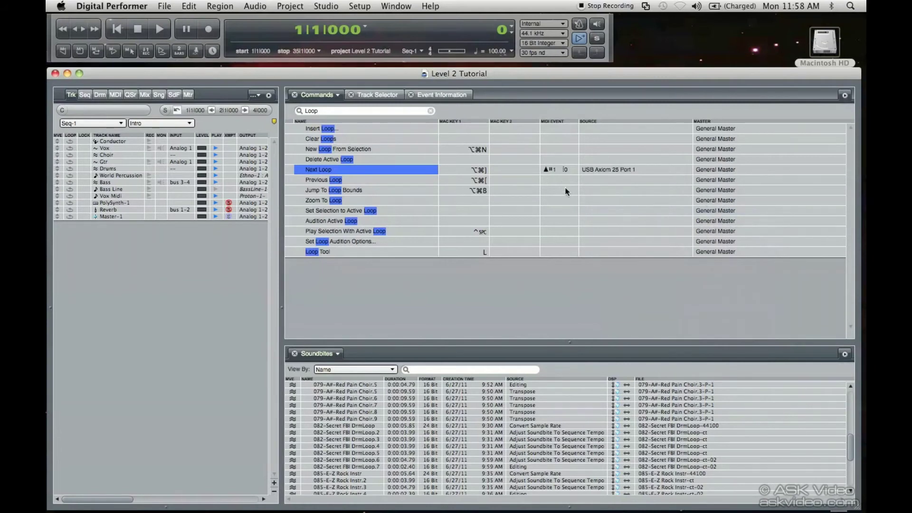
left_click(542, 169)
key("BackSpace")
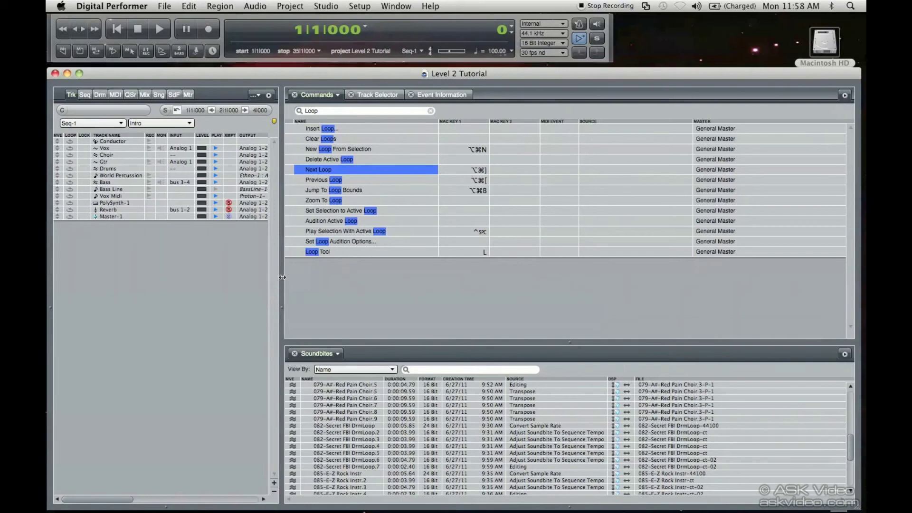
Step: Narrow the Commands panels and track list so the timeline reappears beside the Loop commands
mouse_move(279, 279)
left_mouse_down()
mouse_move(474, 271)
mouse_move(597, 253)
left_mouse_up()
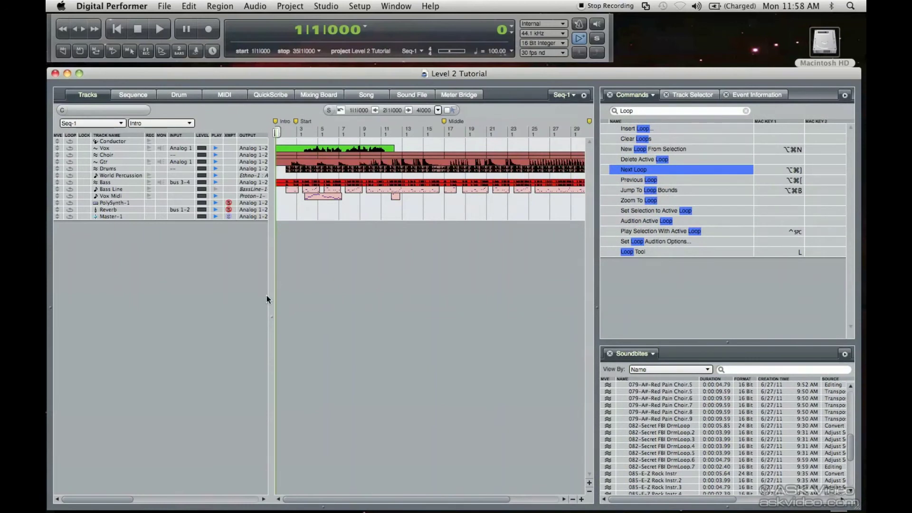
left_click_drag(267, 301, 158, 290)
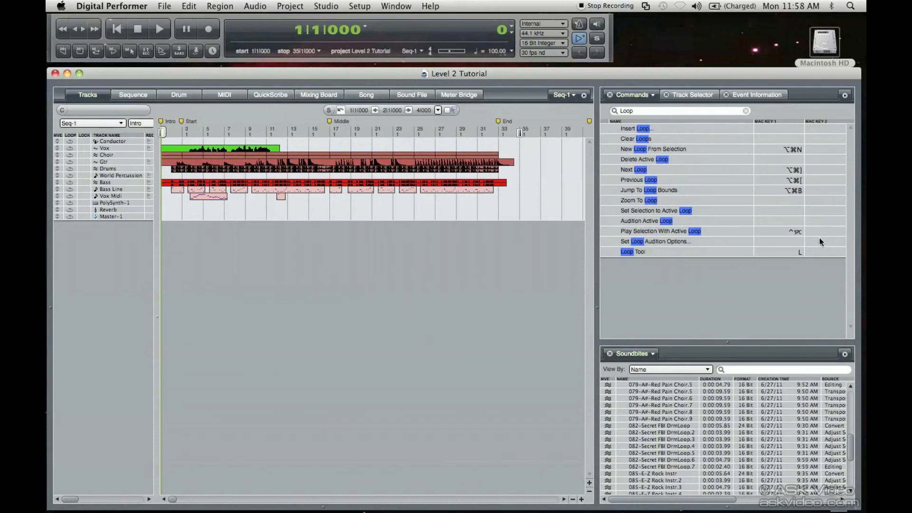
left_click(845, 95)
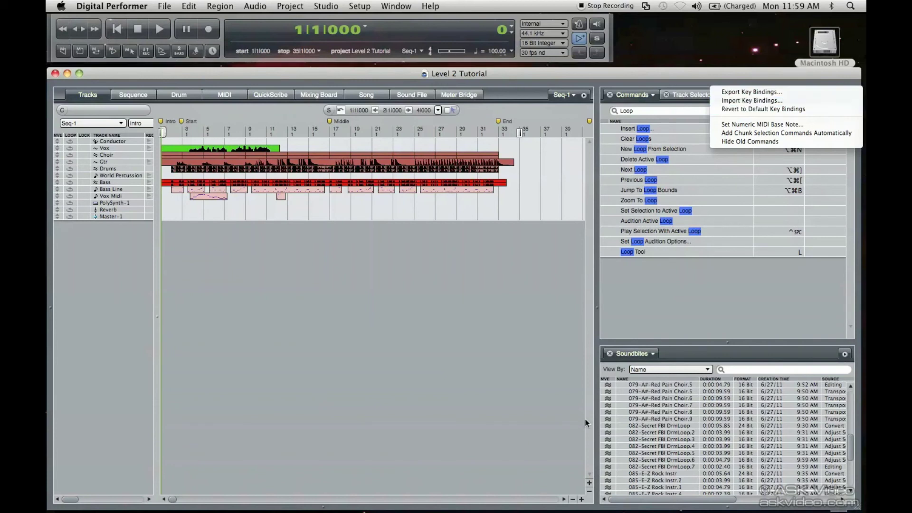
left_click(666, 326)
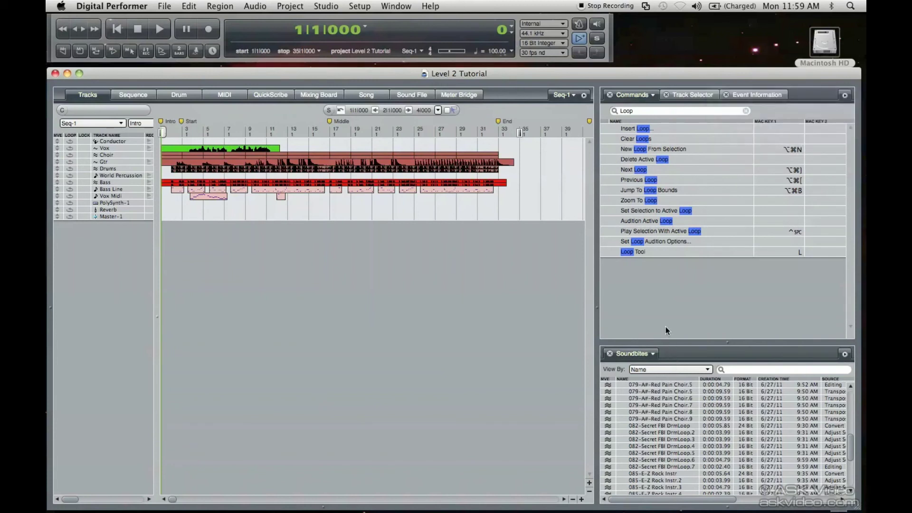